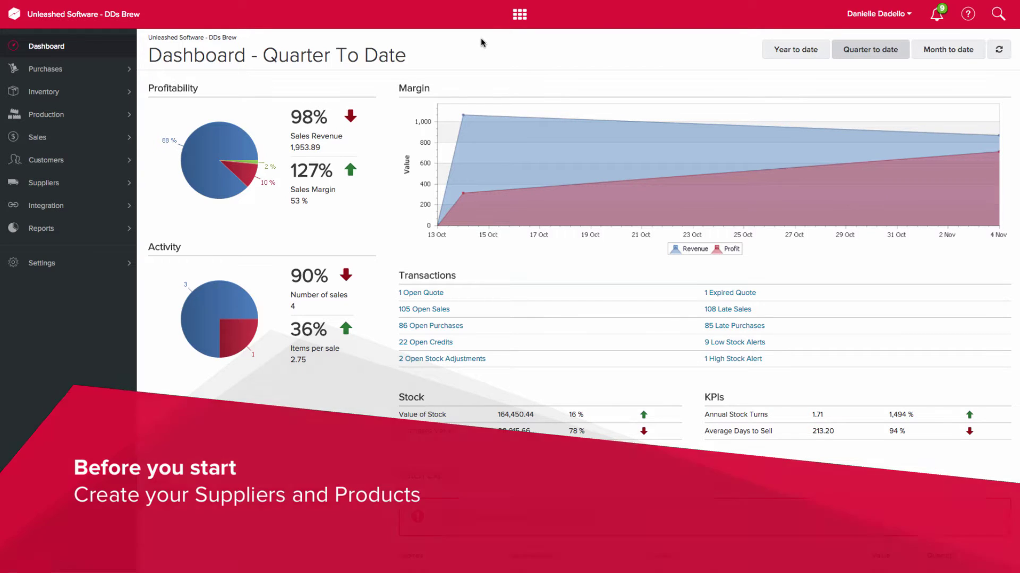
# Start a new purchase order for the supplier with code AUR001
pyautogui.click(518, 15)
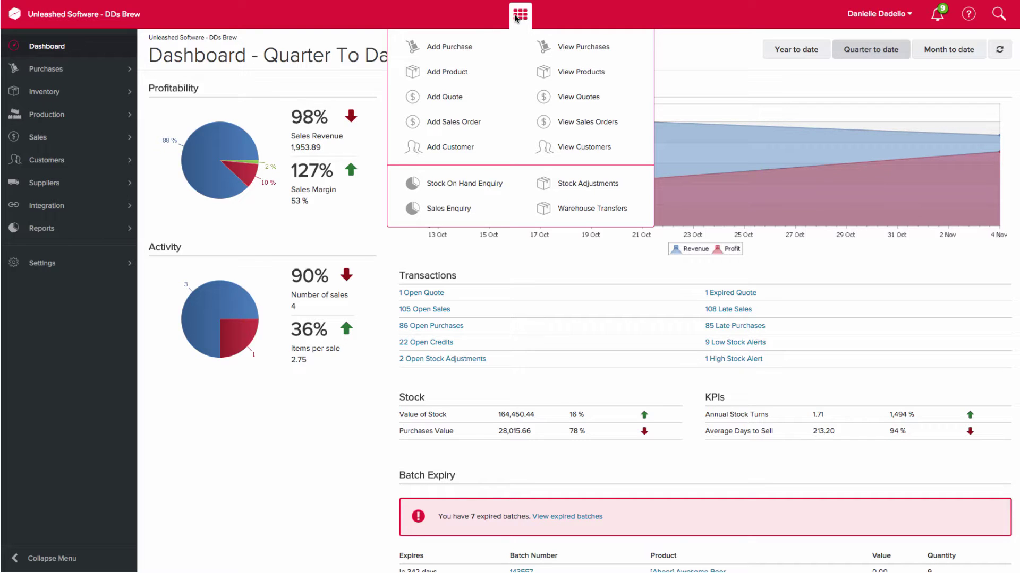
pyautogui.click(65, 74)
pyautogui.click(64, 93)
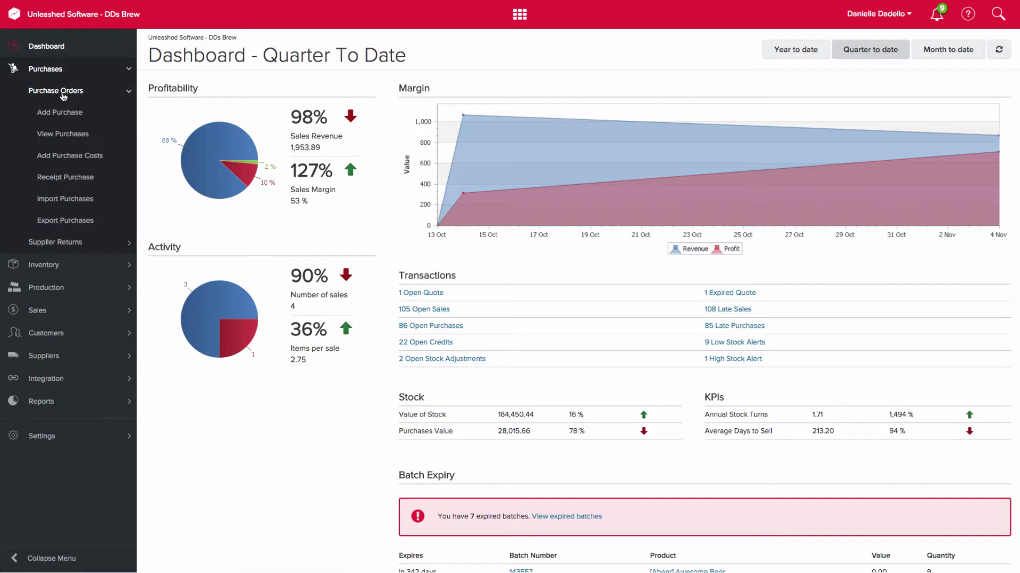
pyautogui.click(62, 115)
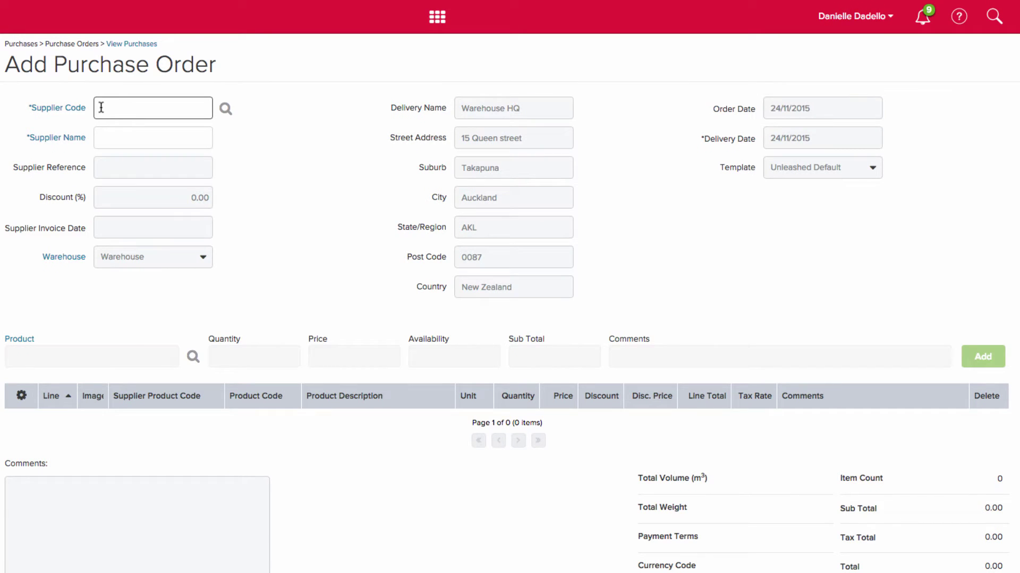
pyautogui.write('a')
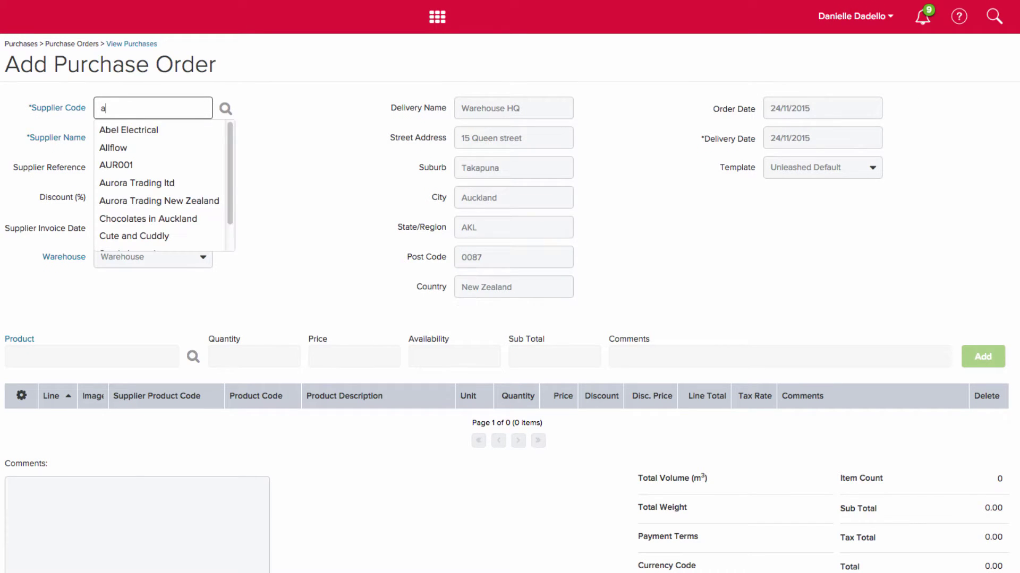
pyautogui.click(120, 165)
# Enter the supplier reference number on the order and set the supplier invoice date to 30/11/2015
pyautogui.click(166, 167)
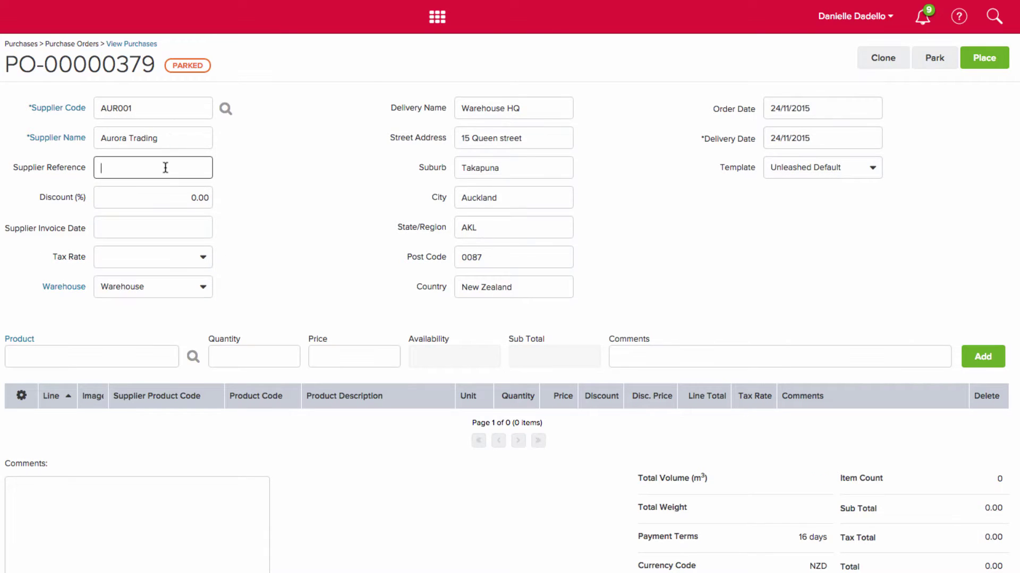
pyautogui.write('92234678')
pyautogui.click(167, 224)
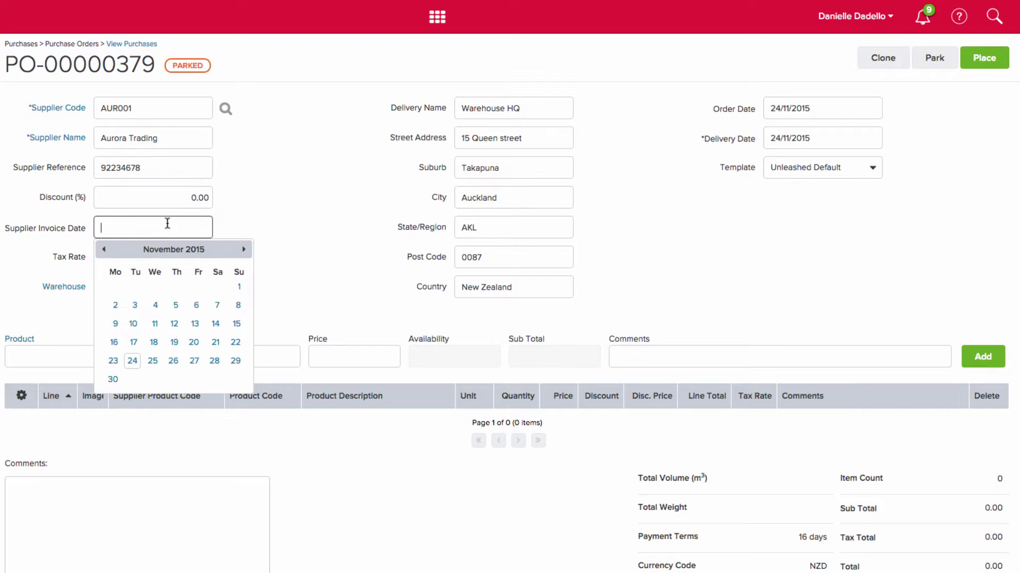
pyautogui.click(112, 380)
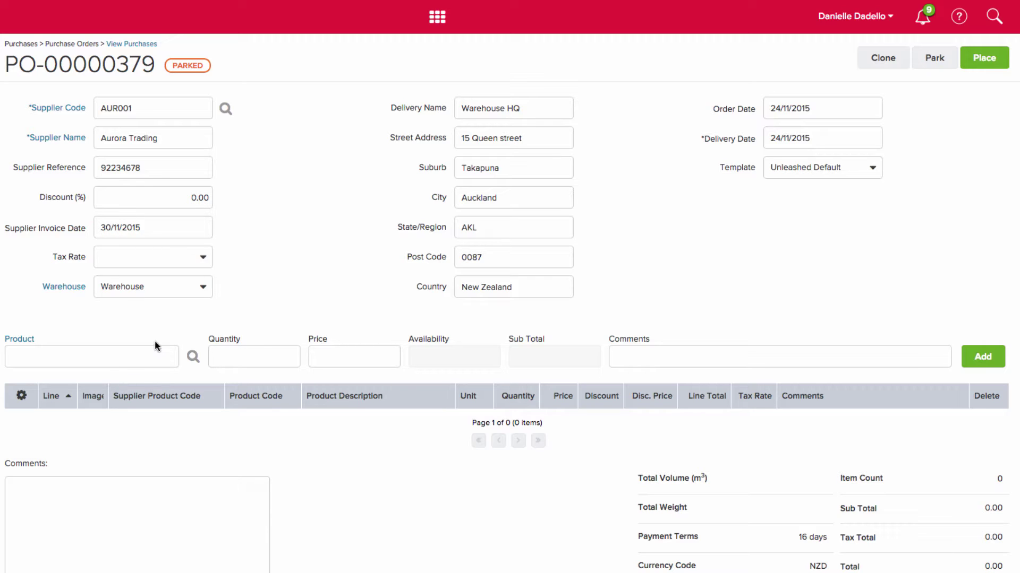
# Switch the order's warehouse to Sydney Warehouse and back to Warehouse
pyautogui.click(201, 295)
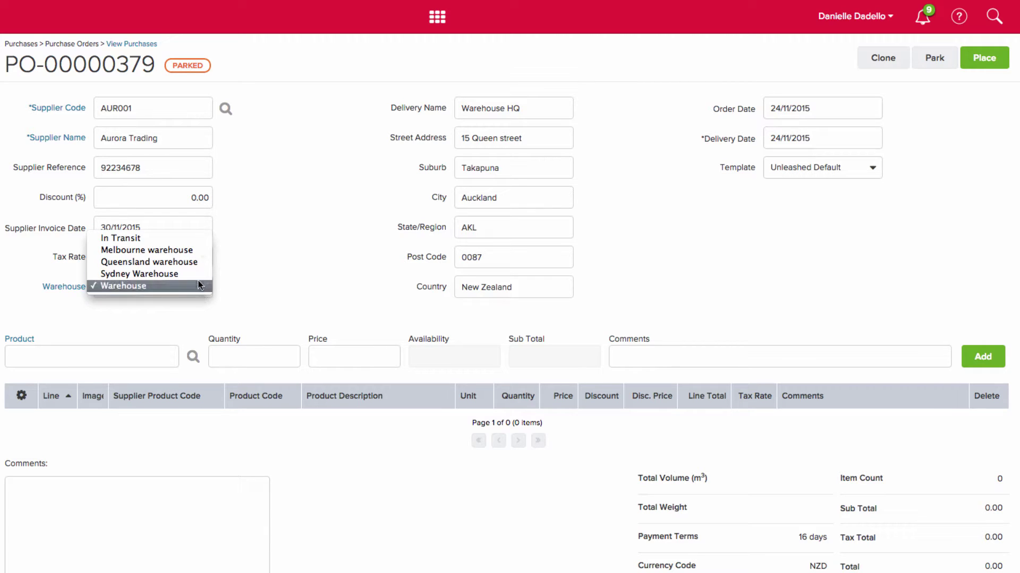
pyautogui.click(200, 286)
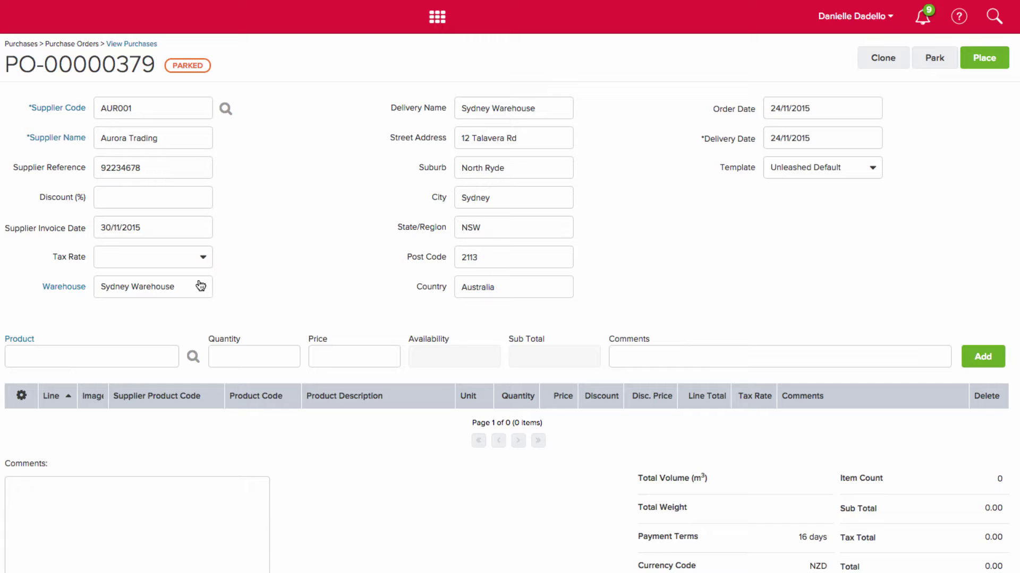
pyautogui.click(200, 285)
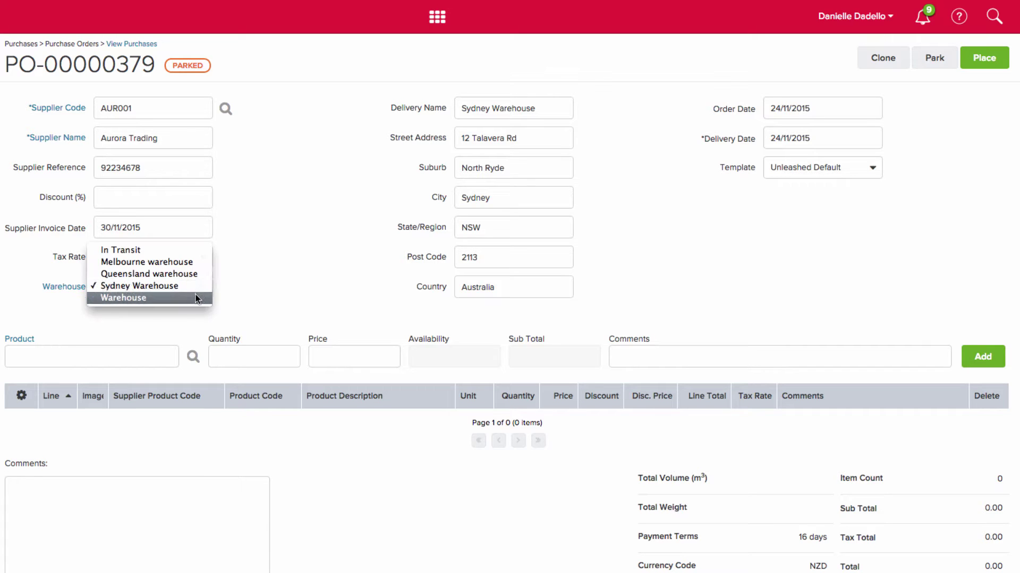
pyautogui.click(197, 297)
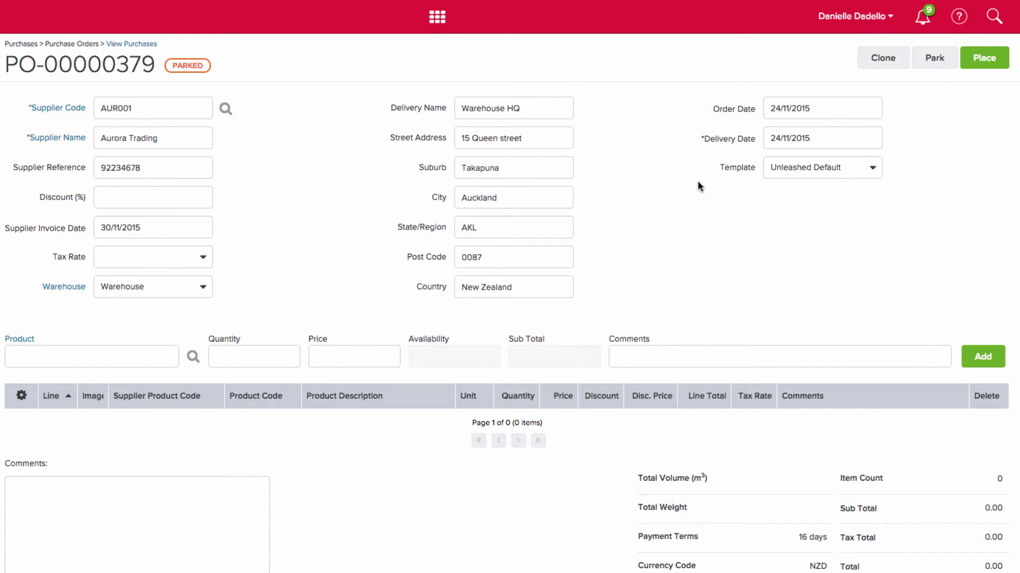
# Set the order's delivery date to 31/12/2015 and keep the Unleashed Default template
pyautogui.click(811, 136)
pyautogui.click(913, 159)
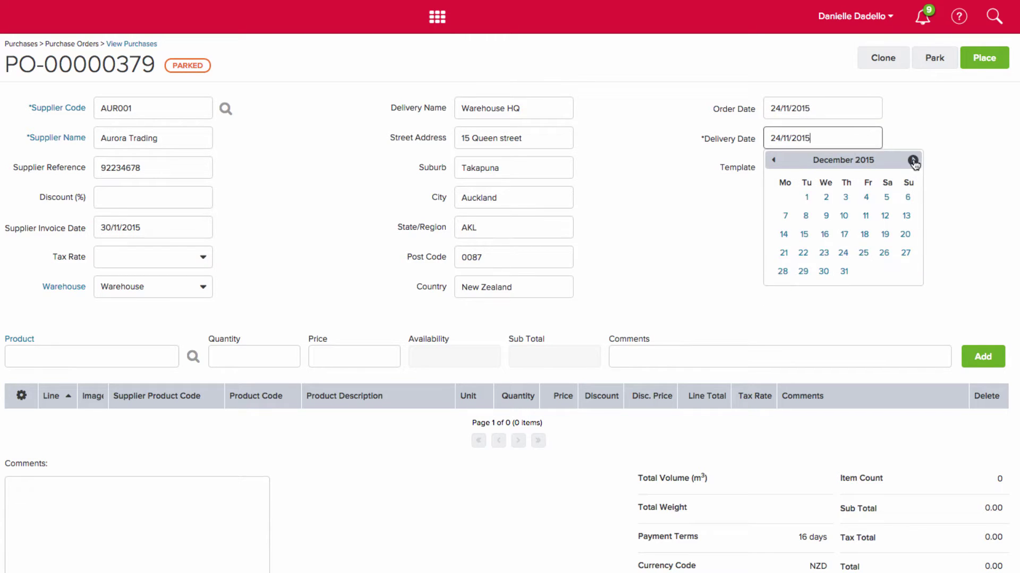
pyautogui.click(843, 271)
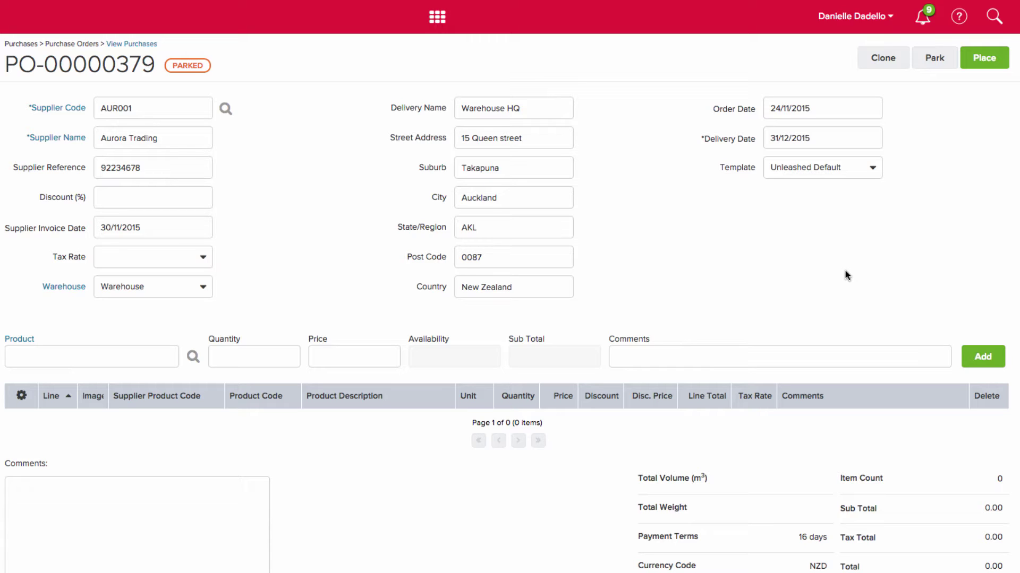
pyautogui.click(864, 169)
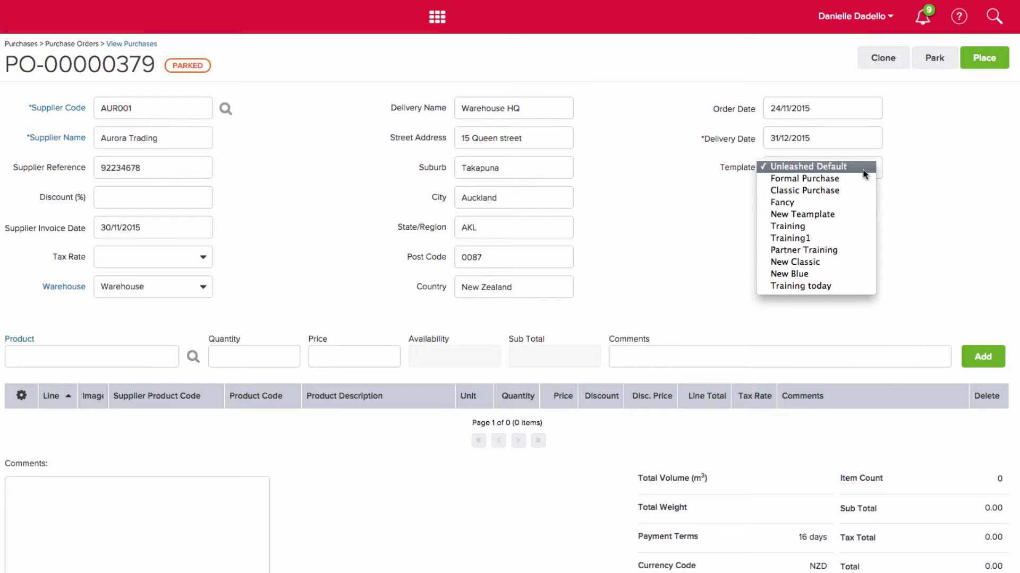
pyautogui.click(864, 174)
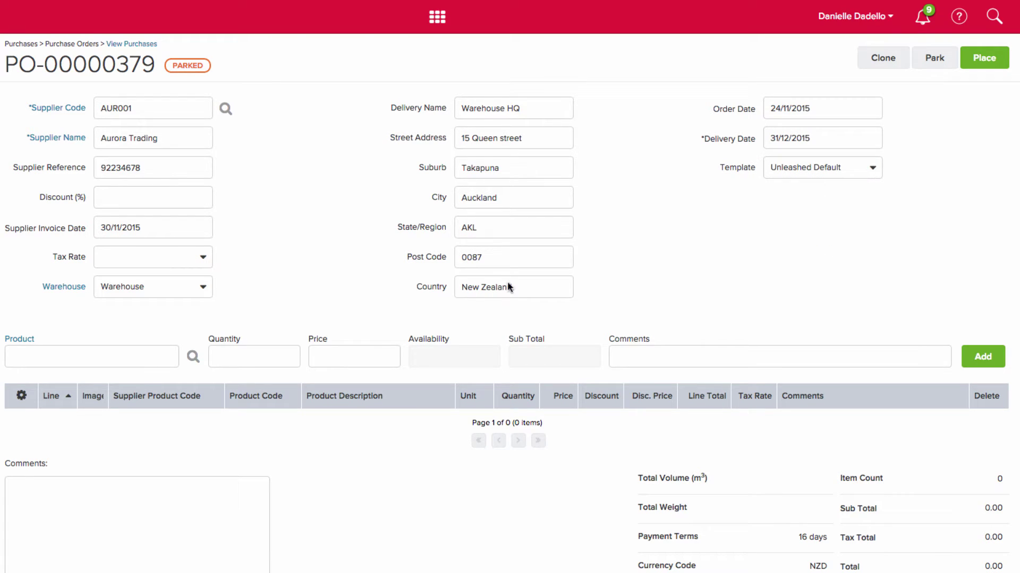
# Add an order line for 24 Brown Bottles with the comment "Glass bottles please"
pyautogui.click(151, 355)
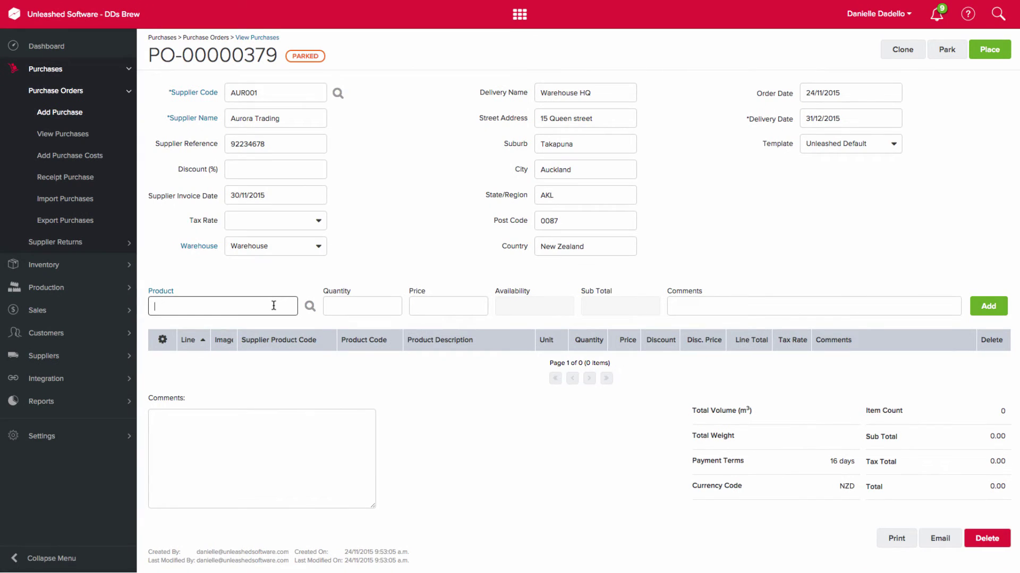
pyautogui.write('bott')
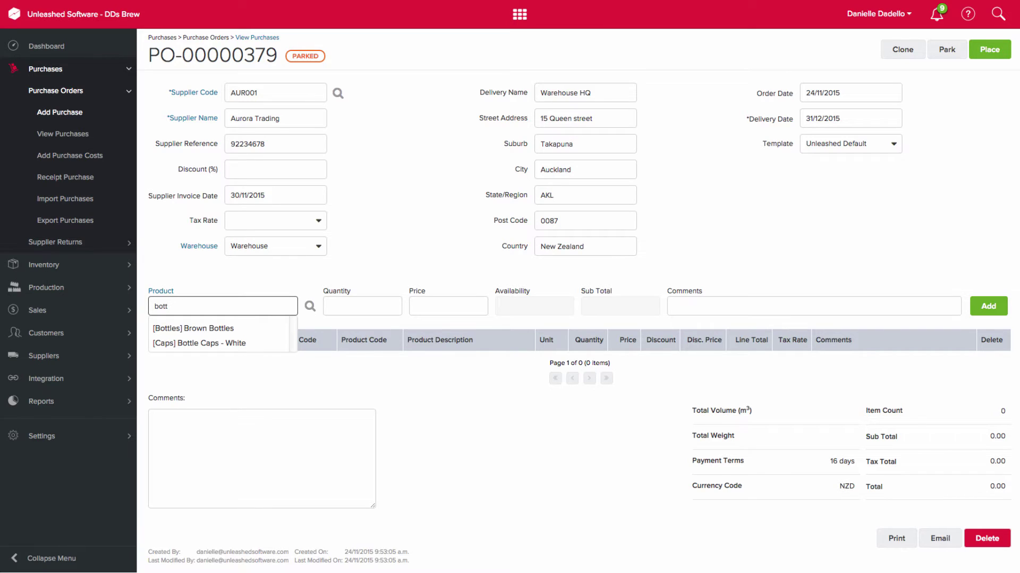
pyautogui.moveTo(274, 324)
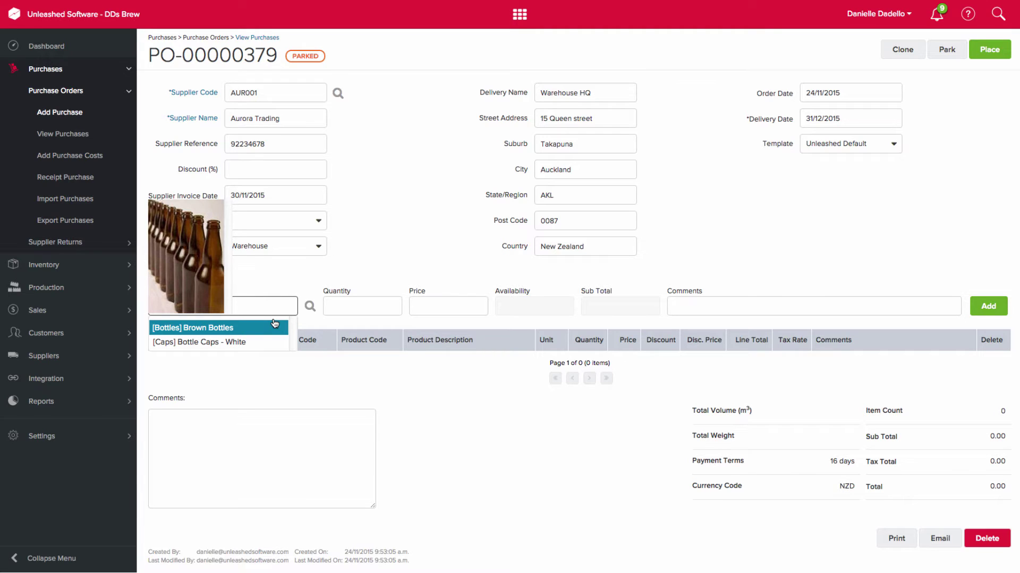
pyautogui.click(272, 327)
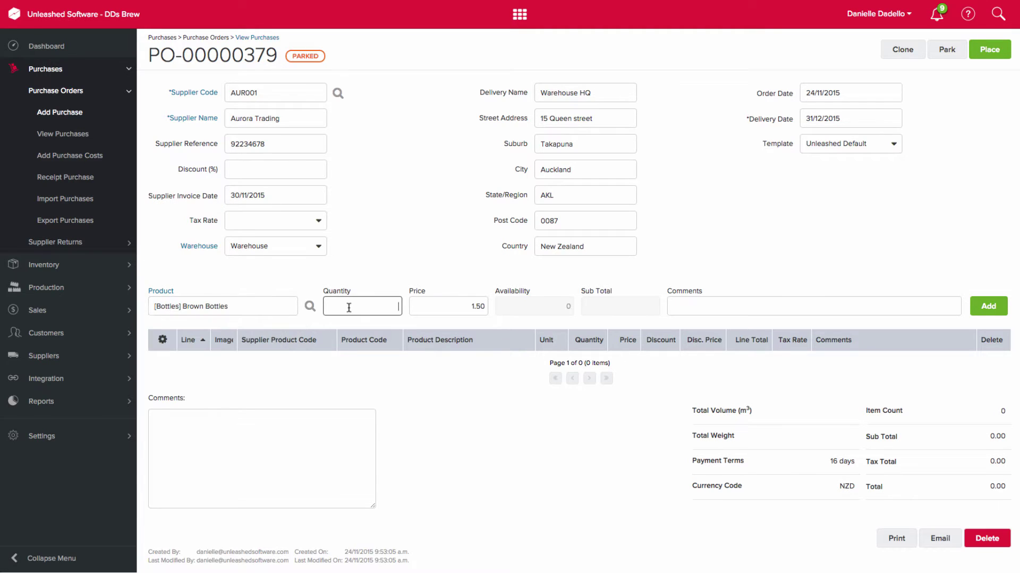
pyautogui.write('24')
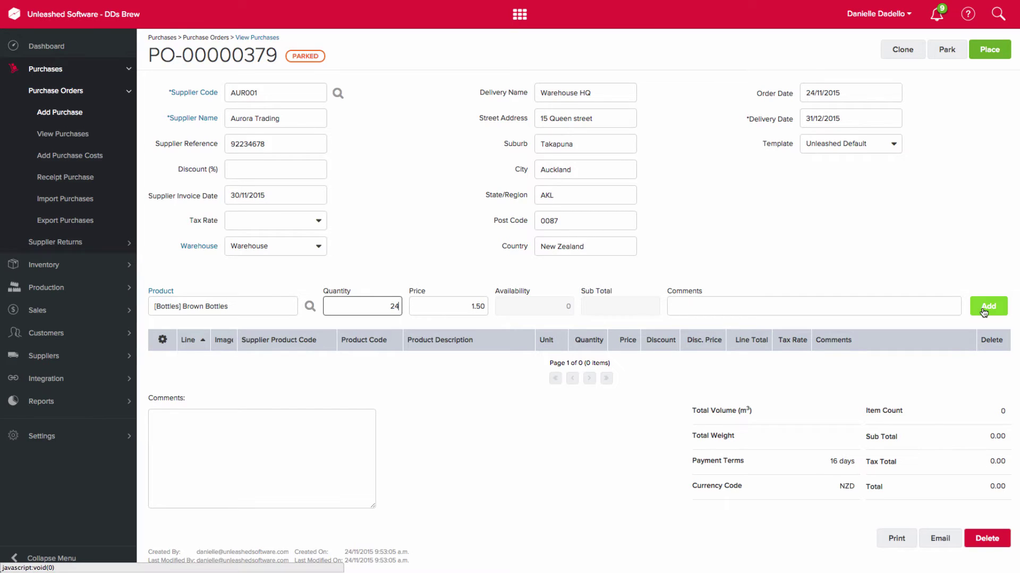
pyautogui.click(956, 308)
pyautogui.write('Gla')
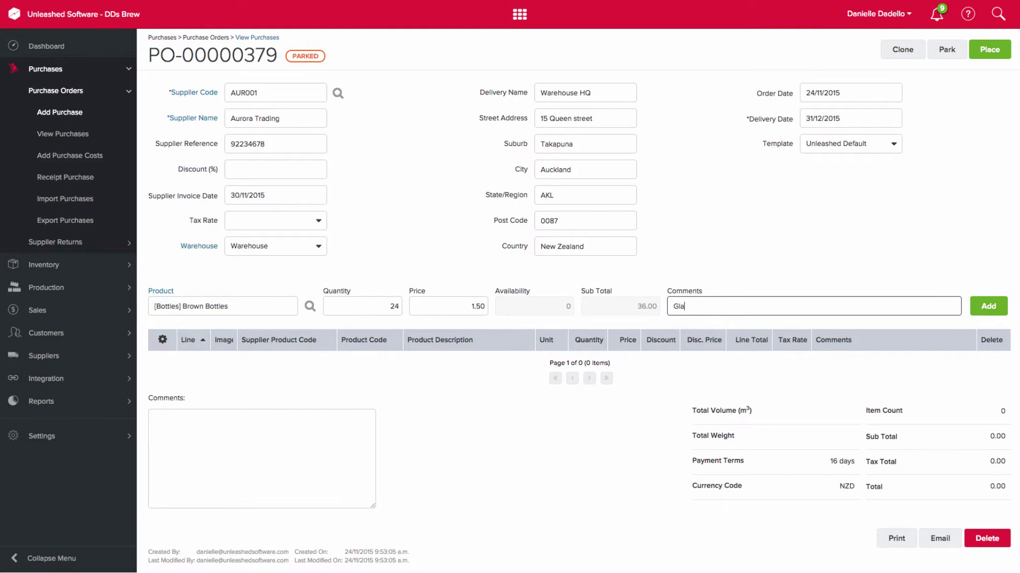
pyautogui.write('ss bottles please')
pyautogui.click(986, 313)
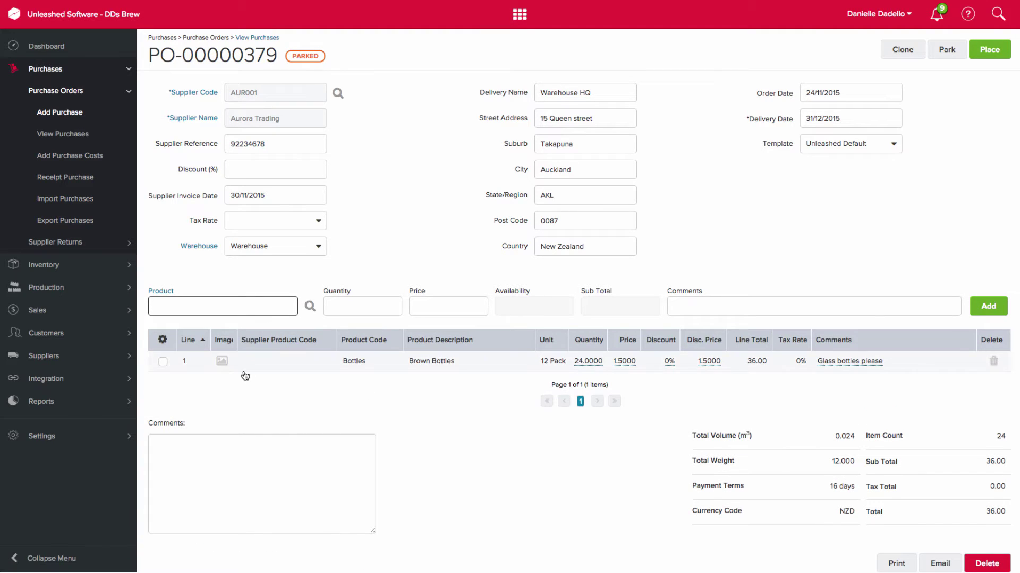
# Add order lines for 250 Bottle Caps - White (Caps) and 240 Speciality Grains (G001)
pyautogui.moveTo(223, 365)
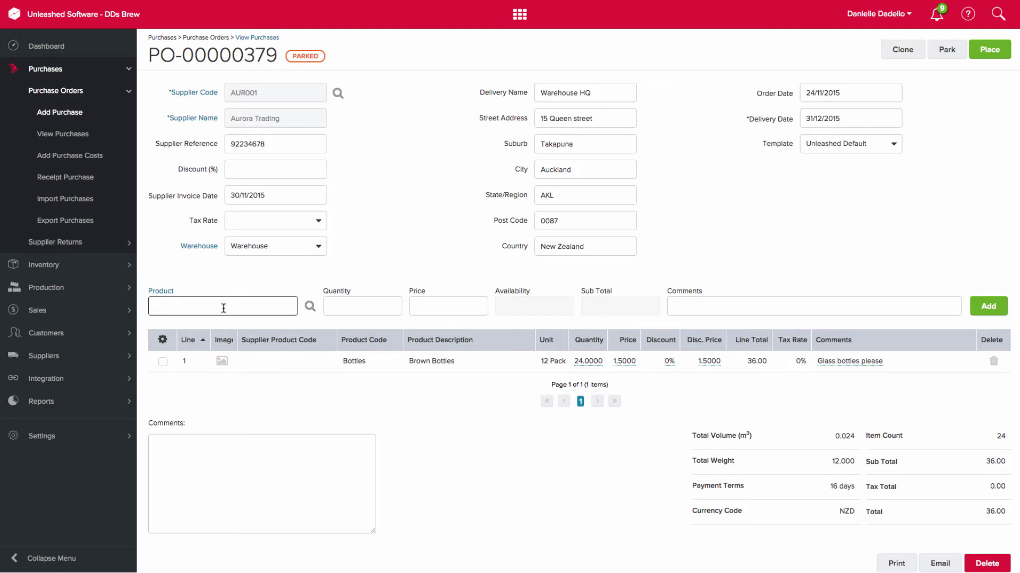
pyautogui.write('caps')
pyautogui.press('Return')
pyautogui.write('250')
pyautogui.press('Return')
pyautogui.write('g001')
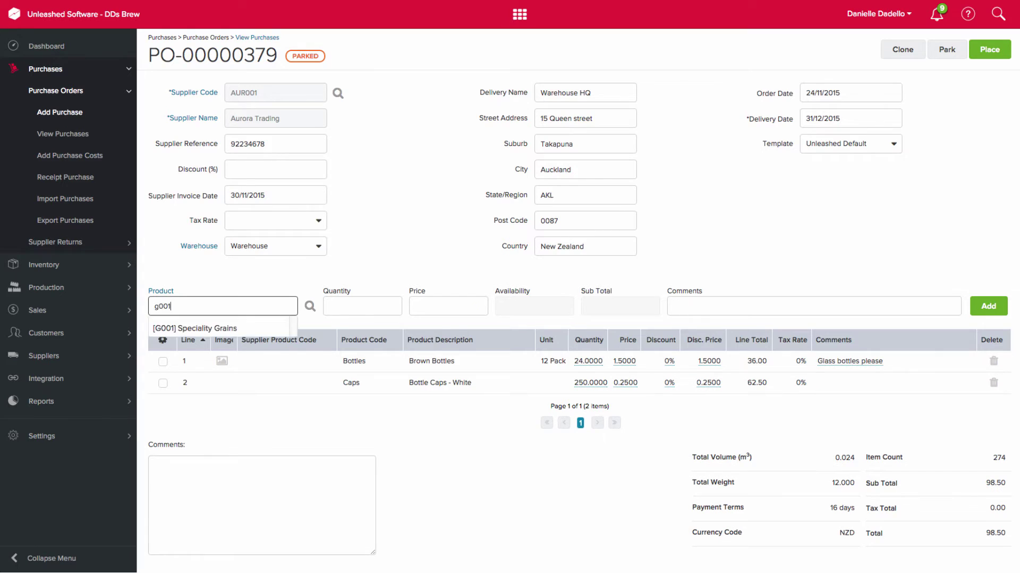
pyautogui.press('Return')
pyautogui.write('240')
pyautogui.press('Return')
# Add order lines for 500 Hops (H001) and 350 Malt Extract (M001)
pyautogui.write('h001')
pyautogui.press('Return')
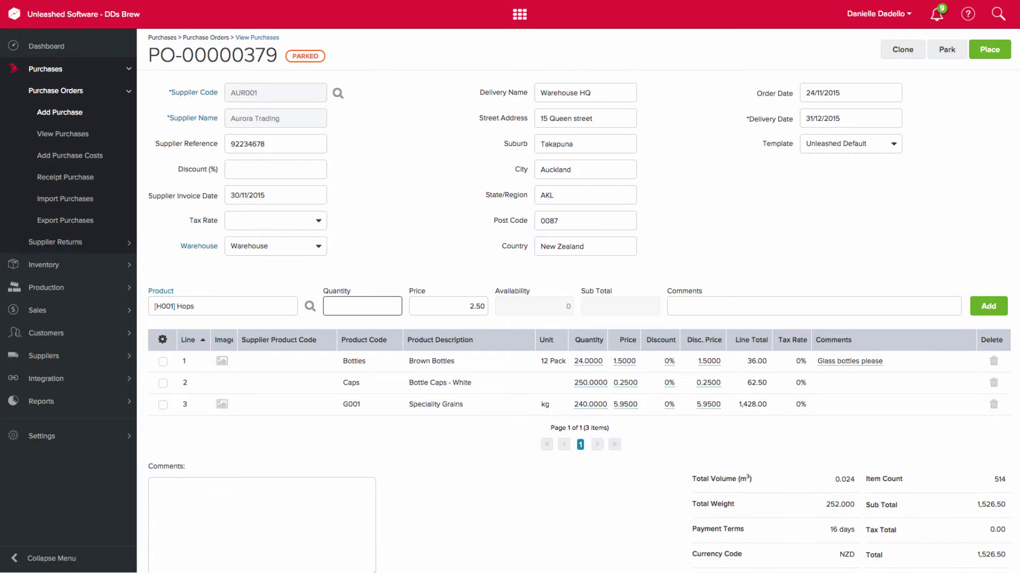
pyautogui.write('500')
pyautogui.press('Return')
pyautogui.write('m001')
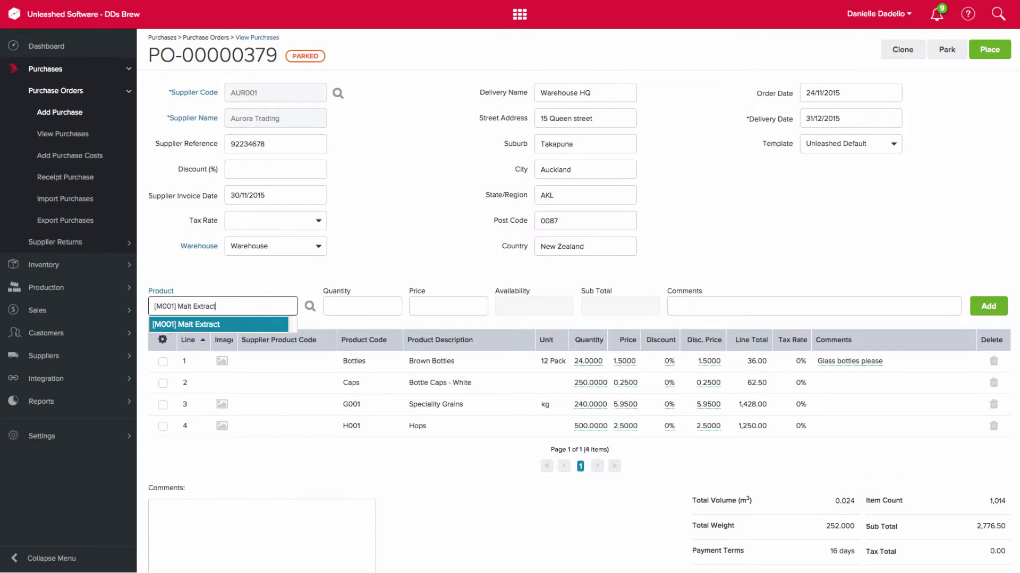
pyautogui.press('Return')
pyautogui.write('350')
pyautogui.press('Return')
# Add an order line for 200 Yeast (Y001)
pyautogui.write('y001')
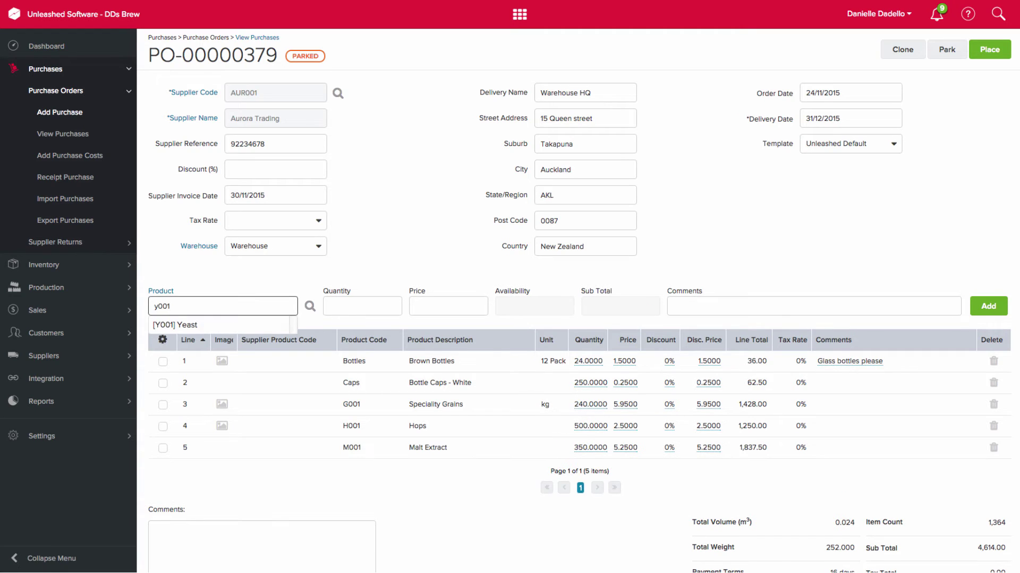
pyautogui.press('Return')
pyautogui.write('200')
pyautogui.press('Return')
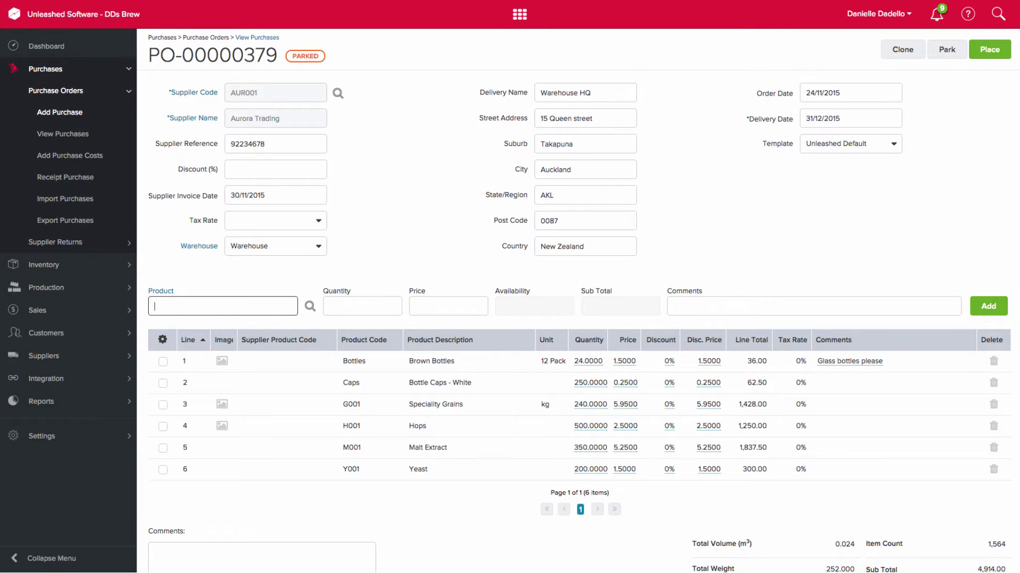
# Email the purchase order to the supplier with the message "Please confirm PO"
pyautogui.scroll(-3, 580, 324)
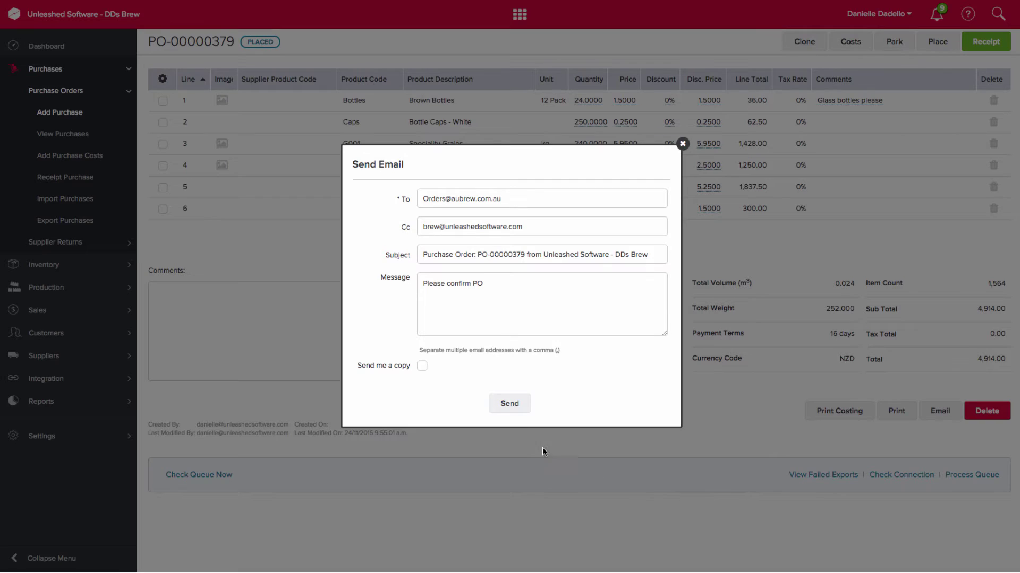
pyautogui.click(502, 410)
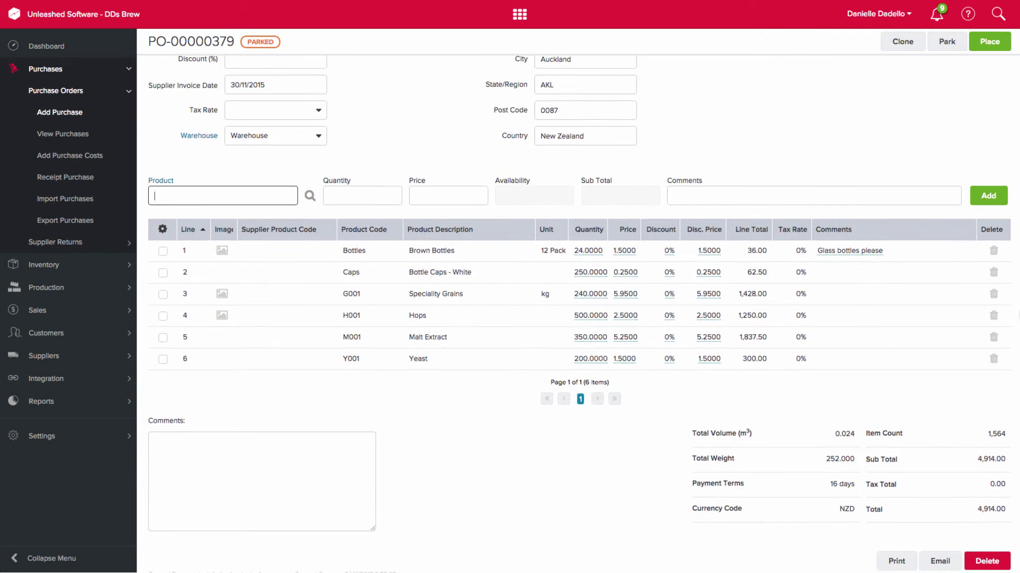
# Place the purchase order and open the actions for its entry in the list of purchases
pyautogui.scroll(2, 1017, 285)
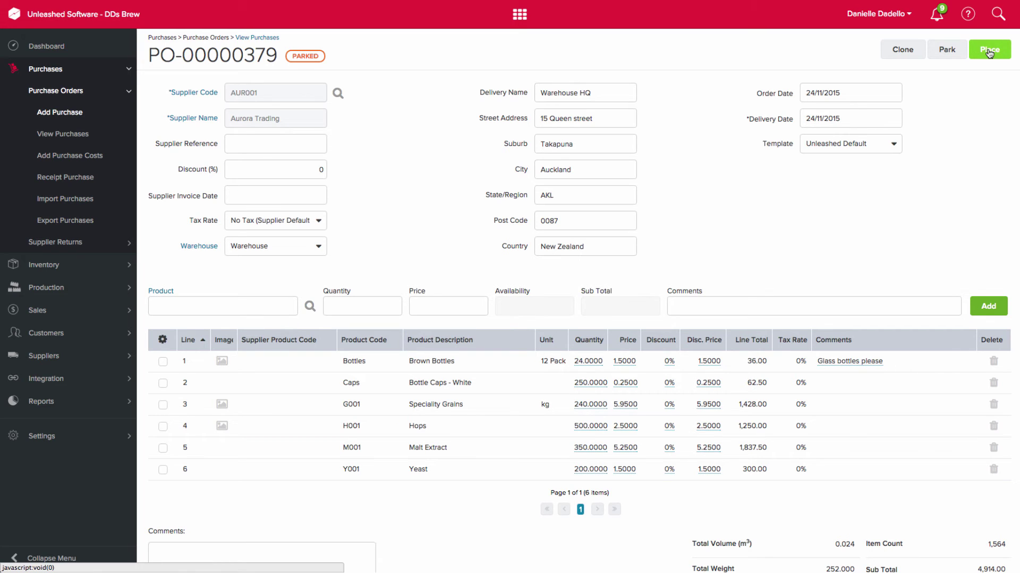
pyautogui.click(989, 51)
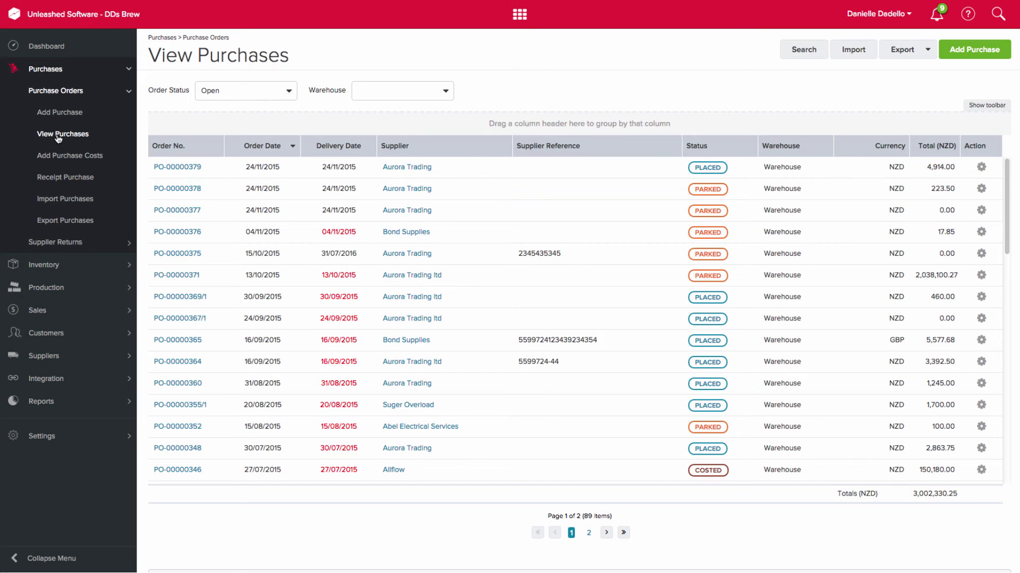
pyautogui.click(981, 167)
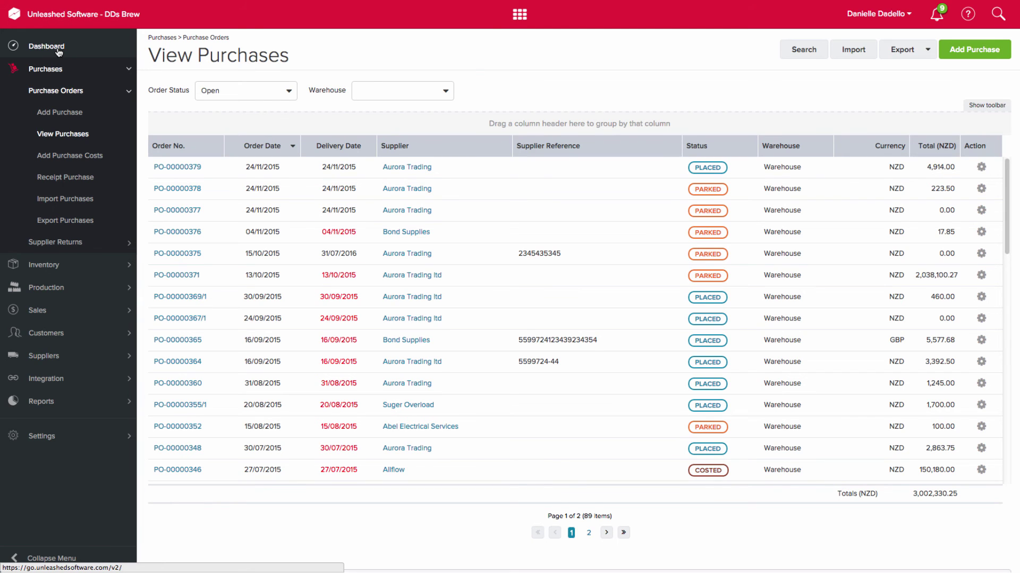
# Return to the dashboard and open the list of late purchases from the transactions summary
pyautogui.click(59, 52)
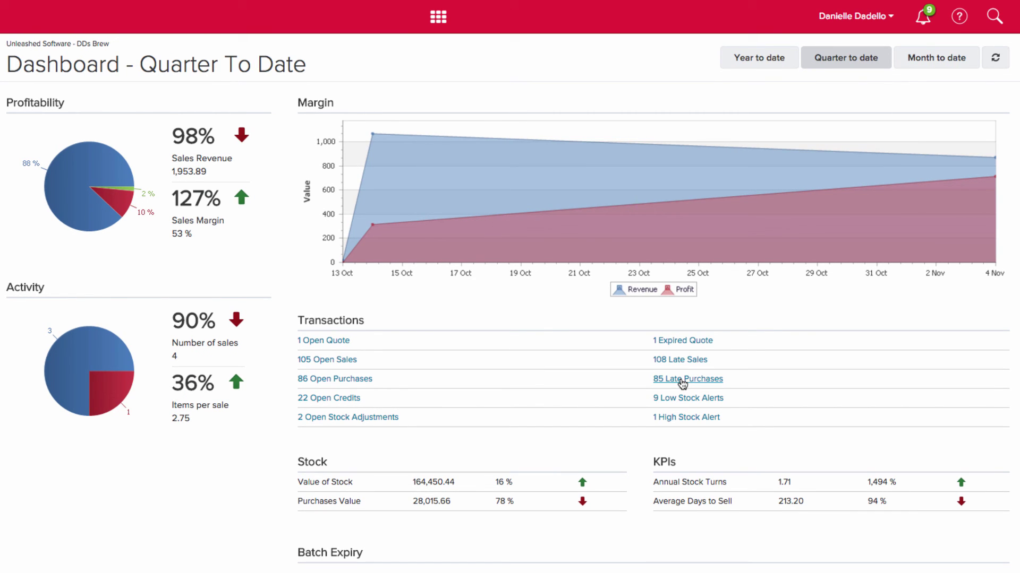
pyautogui.click(683, 381)
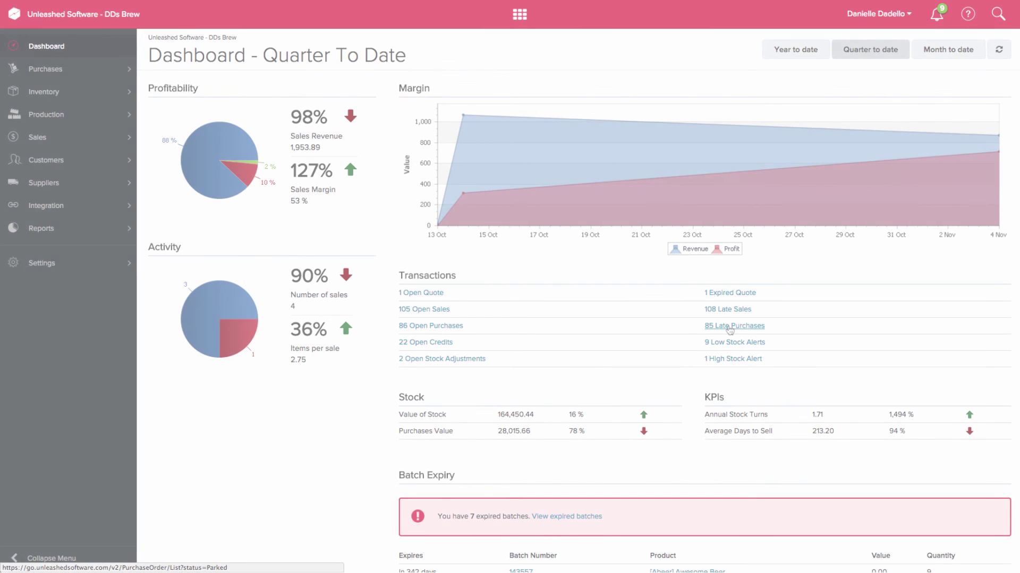
pyautogui.click(729, 326)
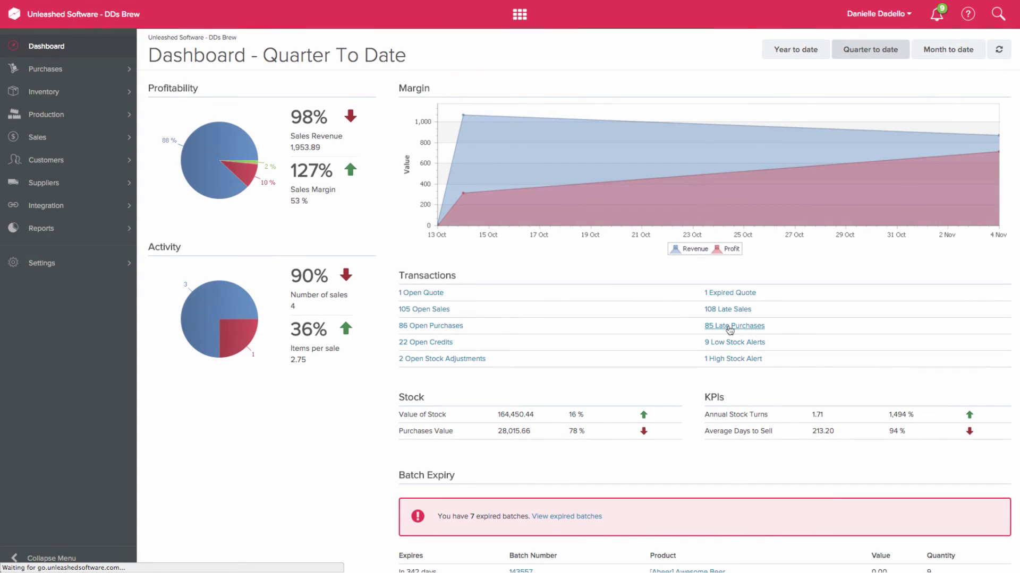